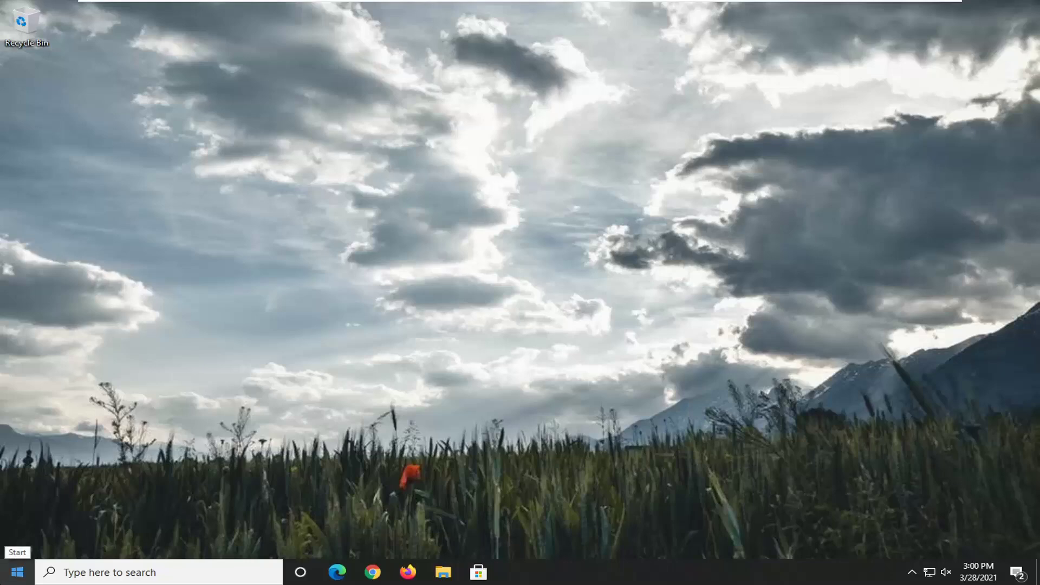
Launch Device Manager from Start search and expand Display adapters to show VMware SVGA 3D.
left_click(17, 573)
type("d")
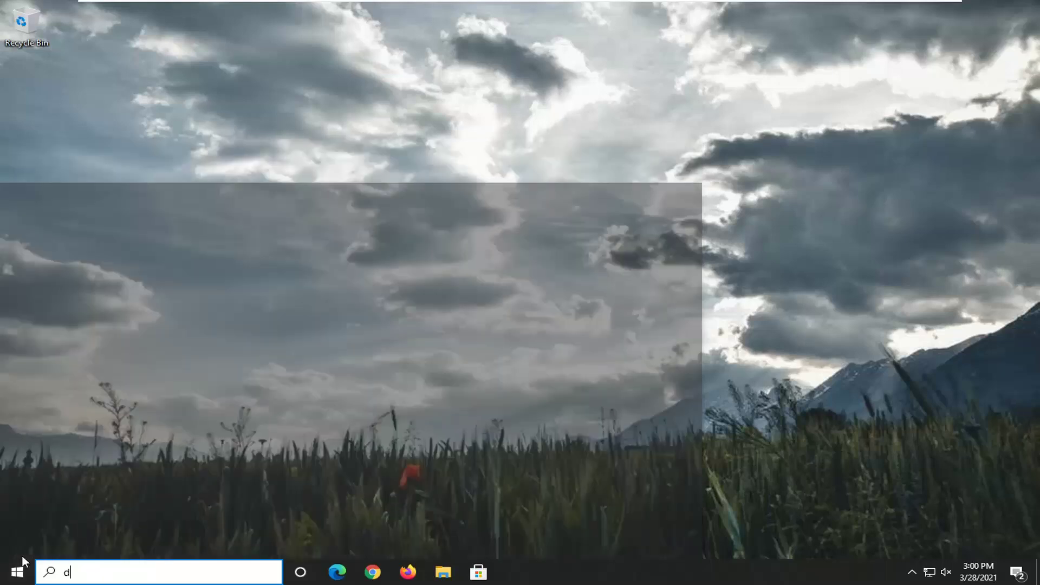
type("evice manager")
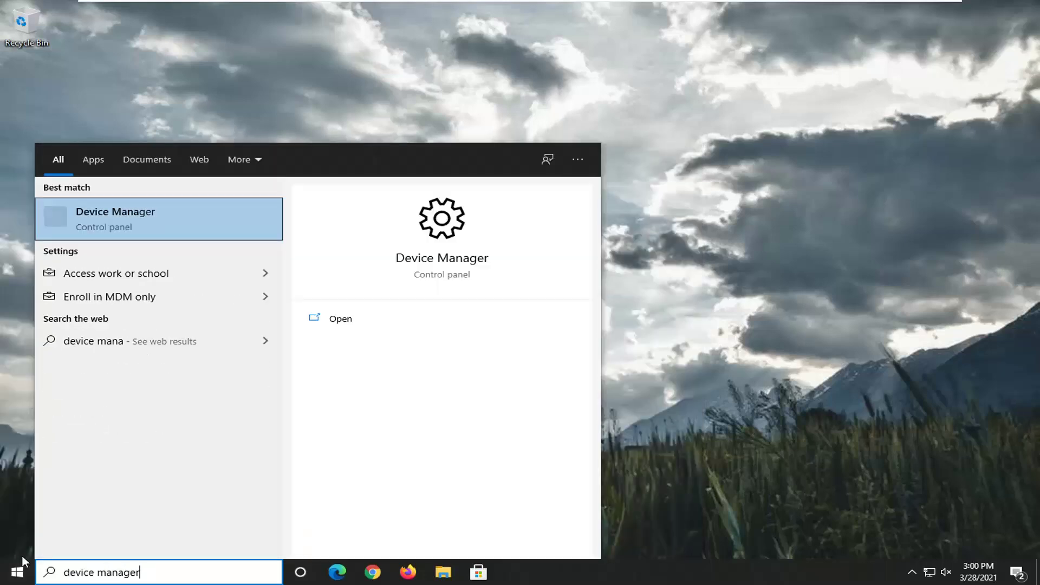
left_click(116, 225)
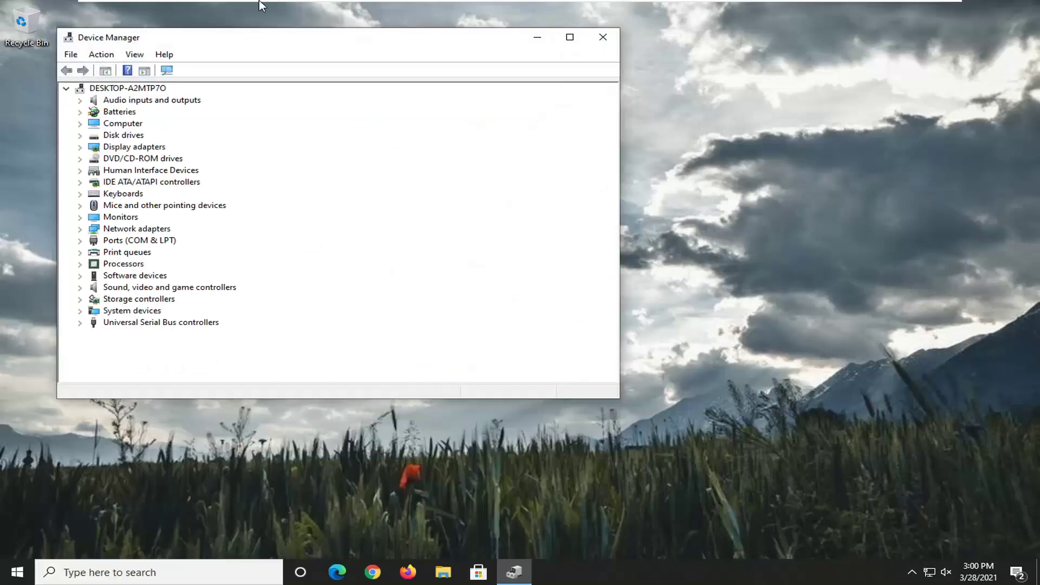
left_click_drag(268, 33, 414, 44)
double_click(274, 169)
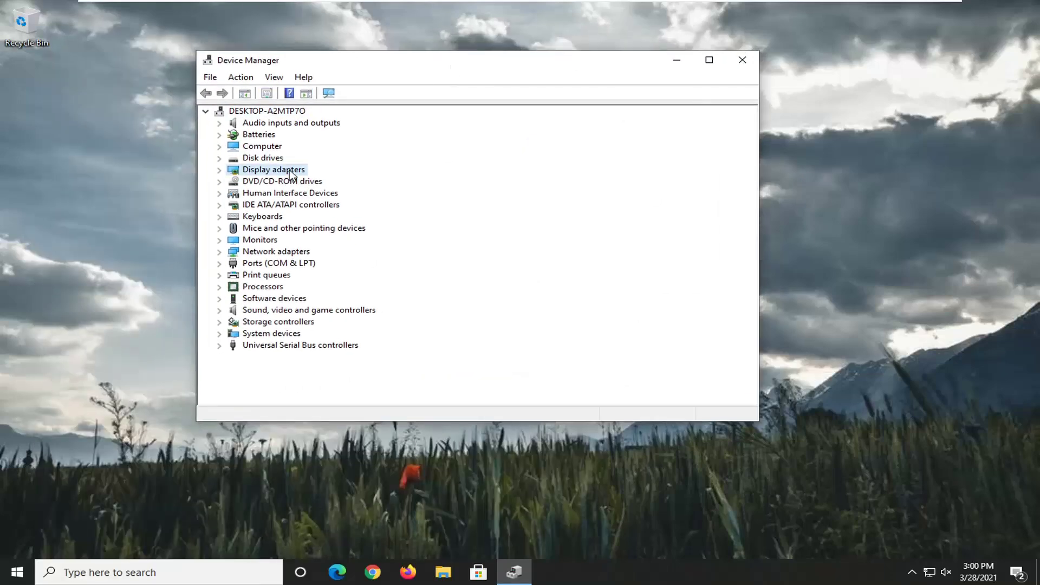
Reinstall the VMware SVGA 3D driver, picked from the compatible hardware list, and dismiss the confirmation.
left_click(290, 181)
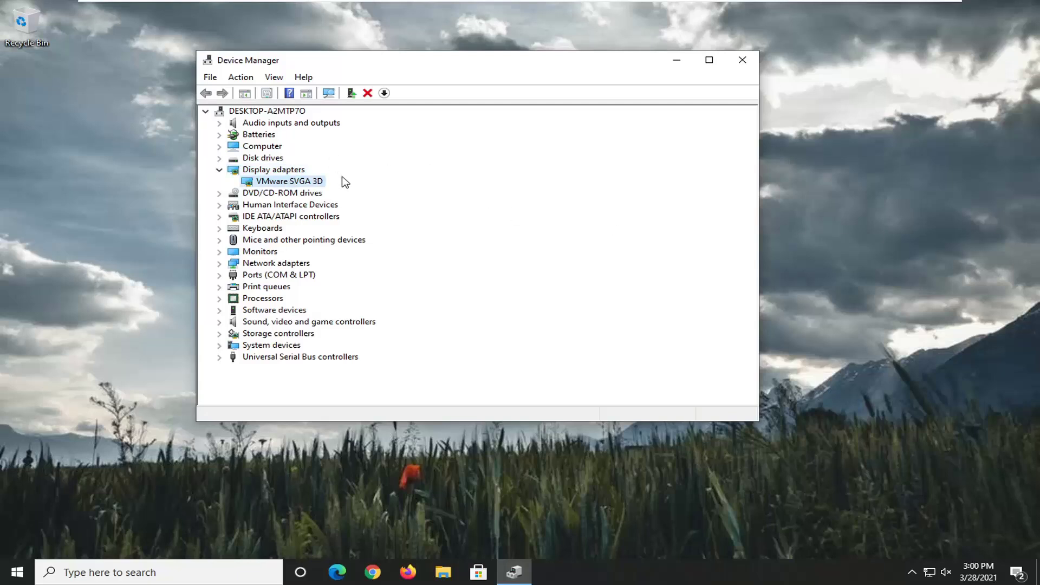
right_click(313, 187)
left_click(363, 194)
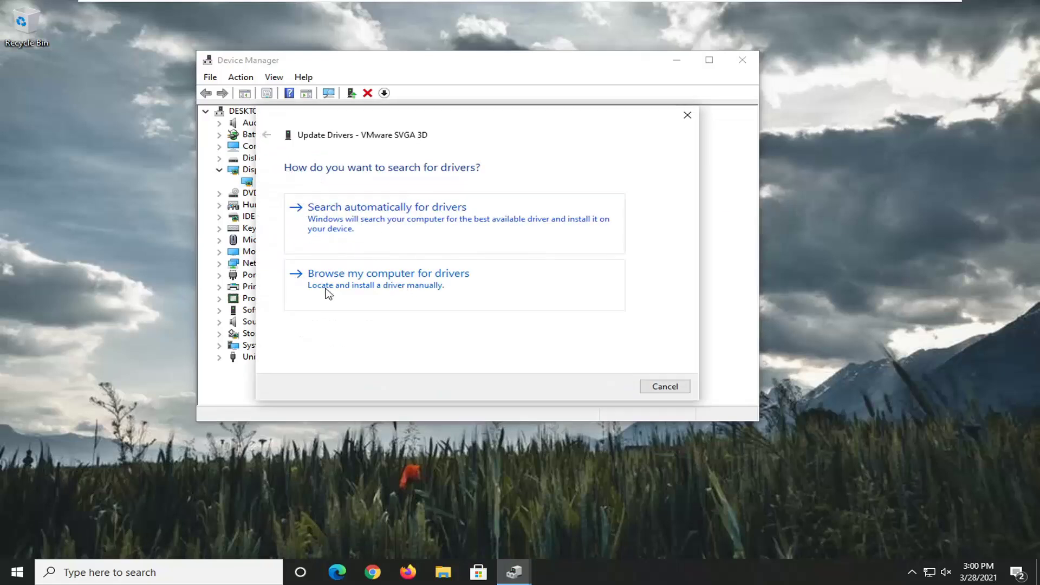
left_click(418, 291)
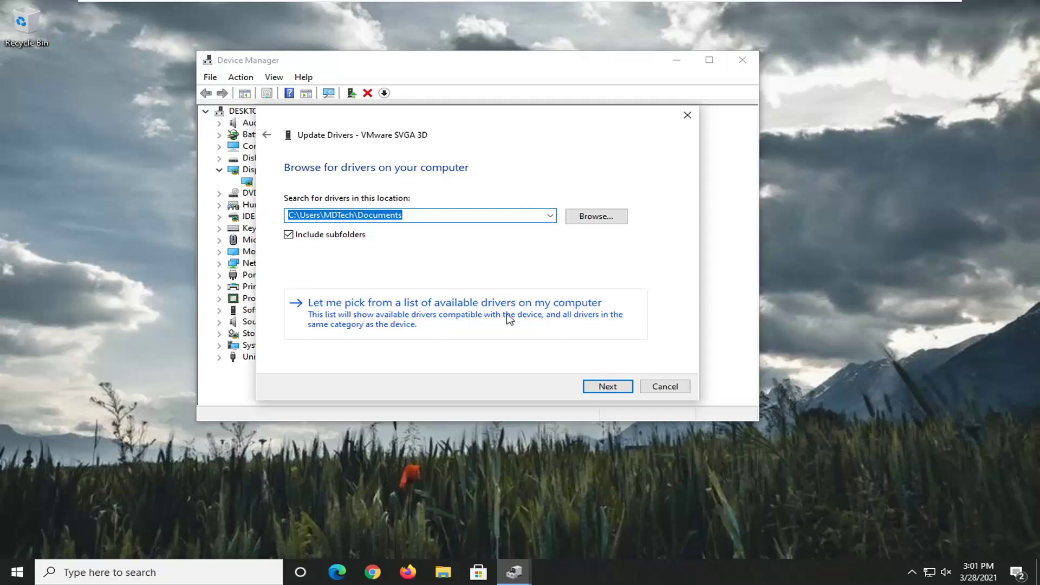
left_click(362, 329)
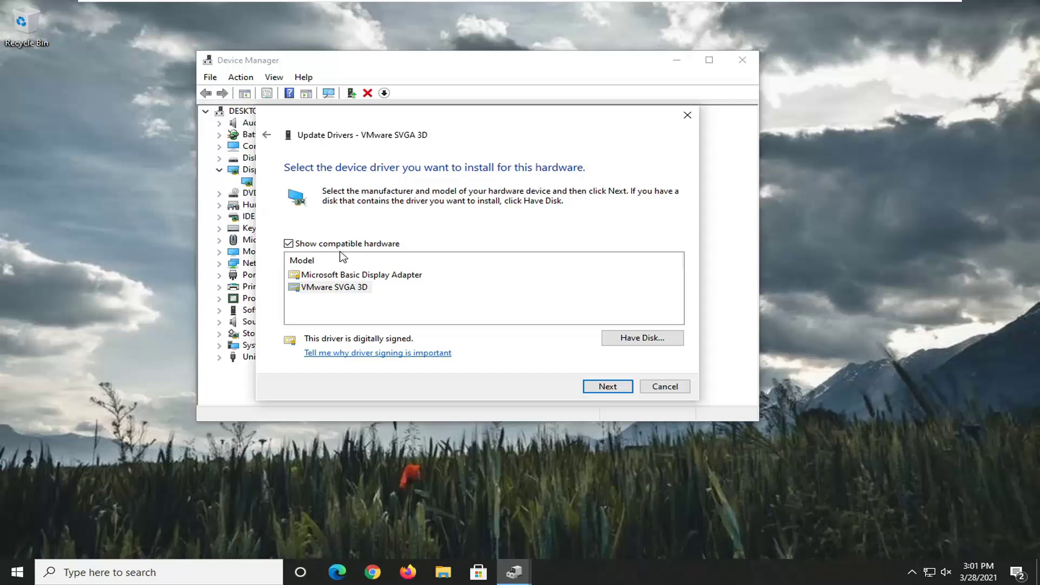
left_click(334, 288)
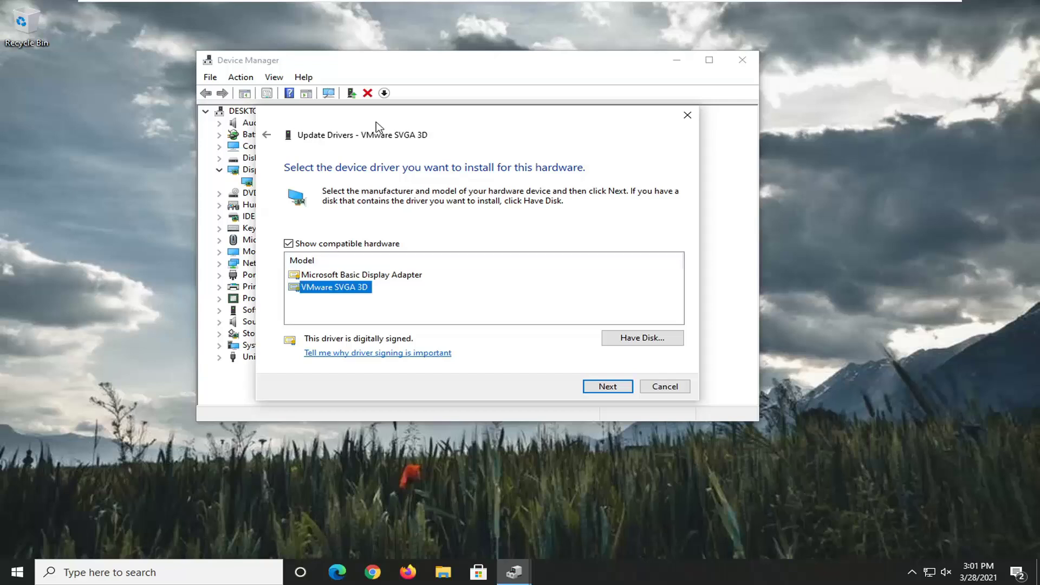
left_click_drag(333, 133, 505, 124)
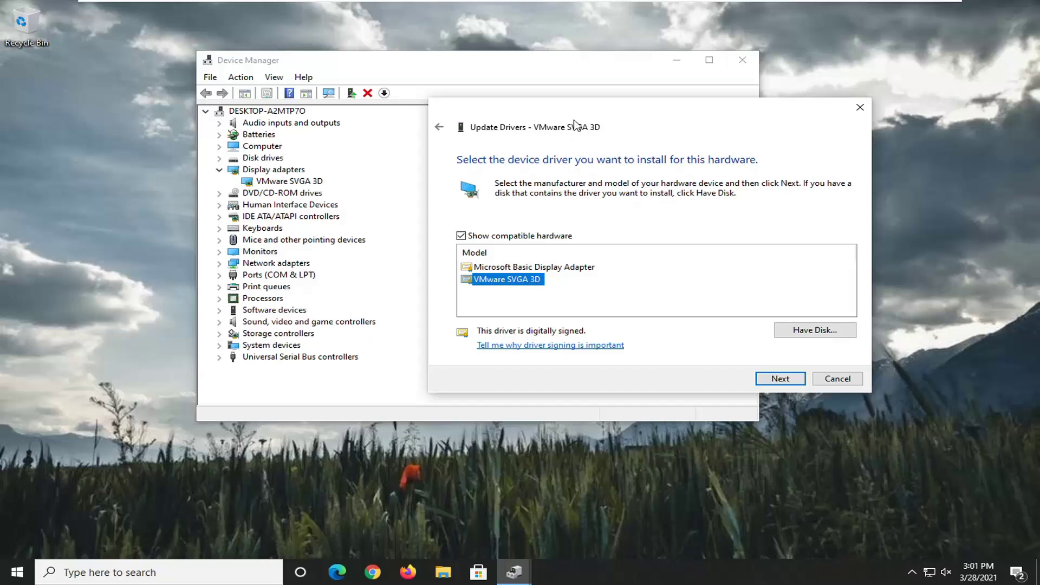
left_click_drag(577, 125, 398, 97)
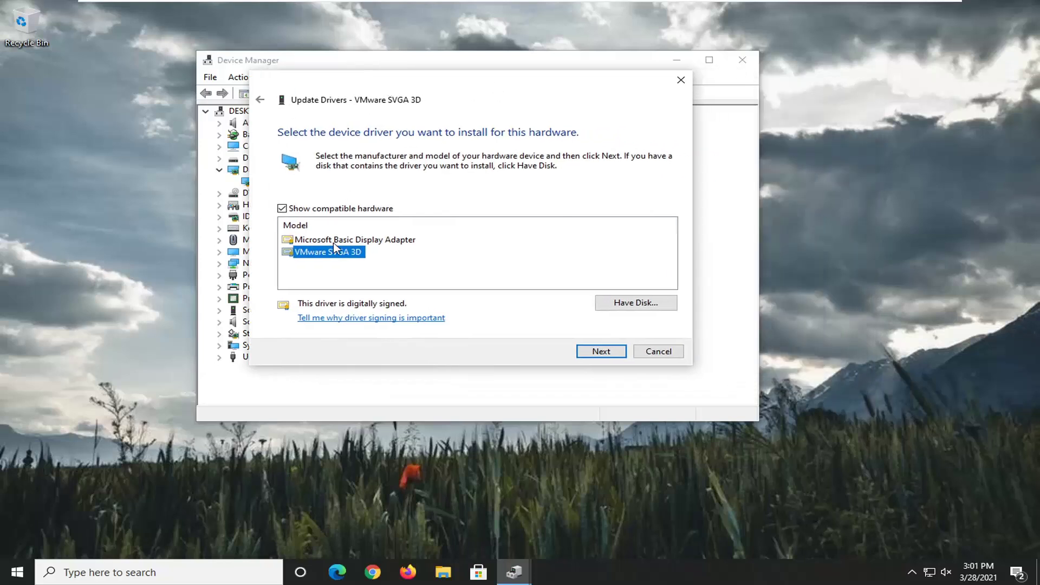
left_click(601, 352)
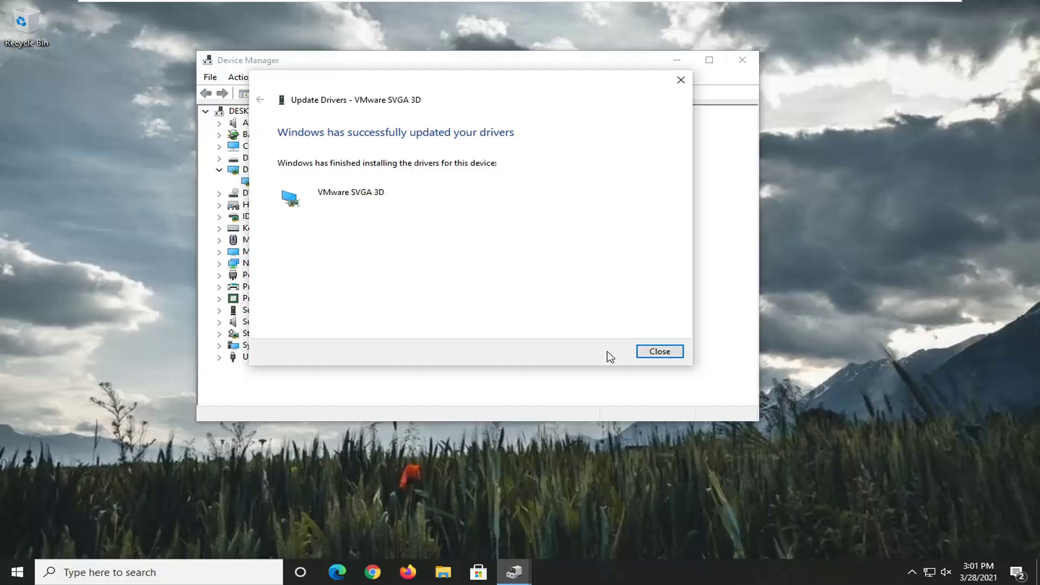
left_click(660, 351)
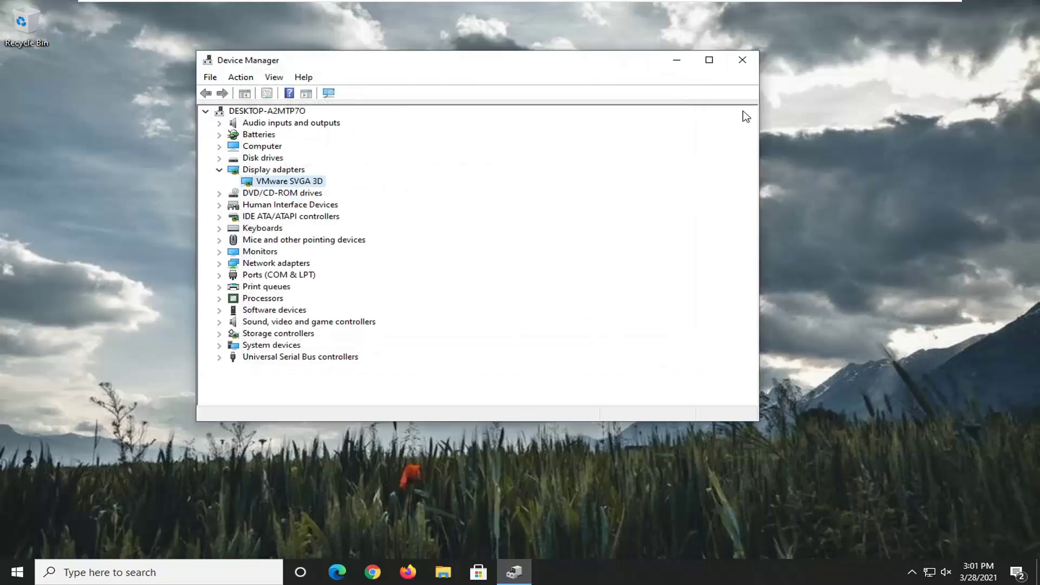
Close Device Manager and launch dxdiag from the Start menu as administrator.
left_click(741, 62)
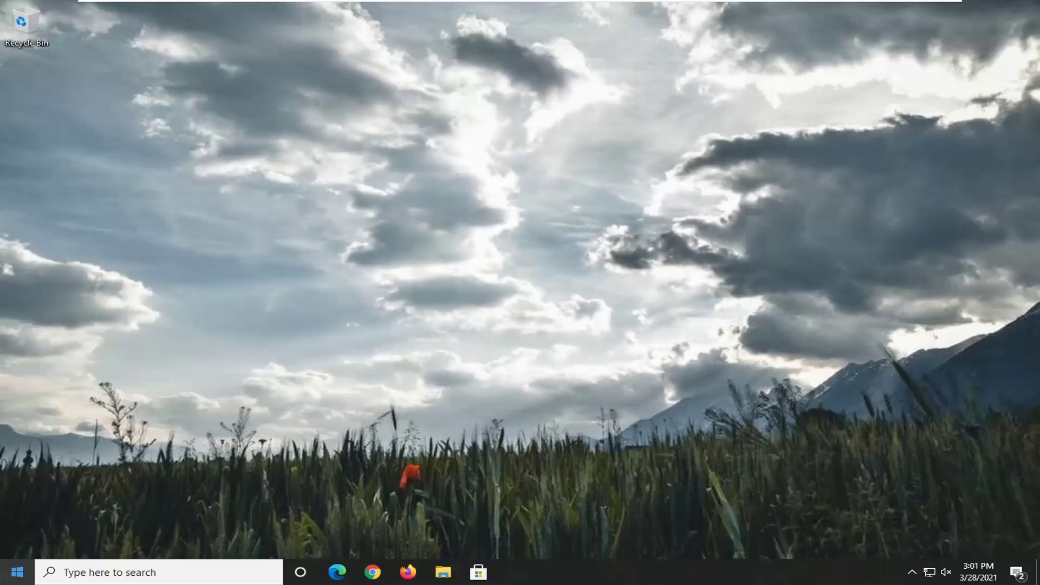
left_click(17, 572)
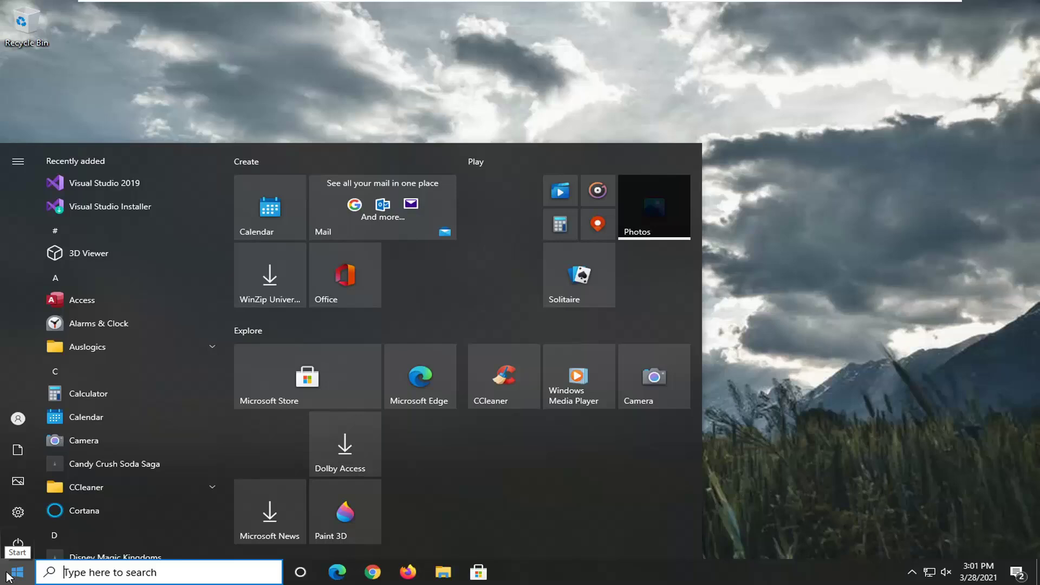
type("dxd")
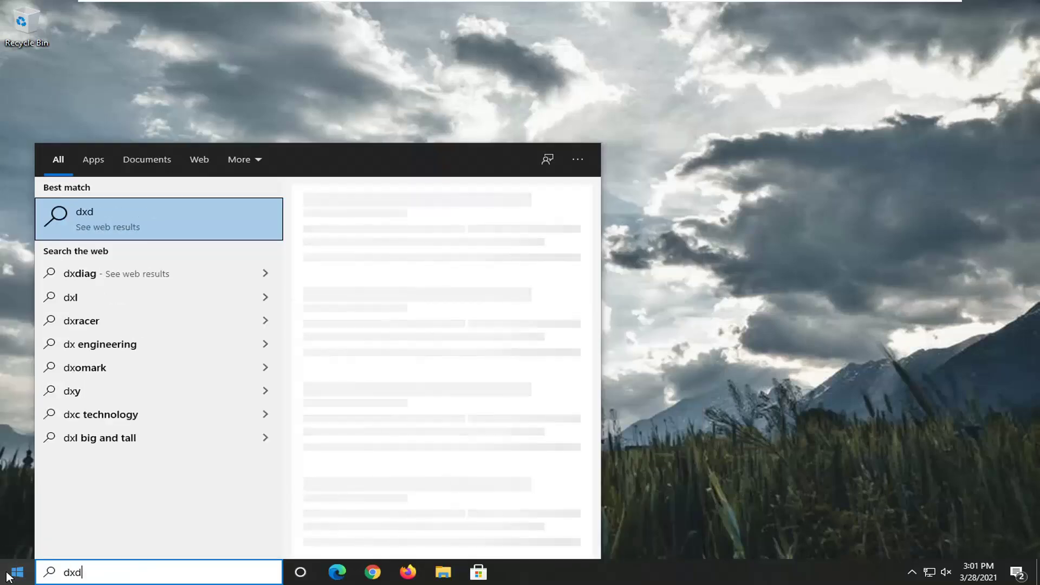
type("iag")
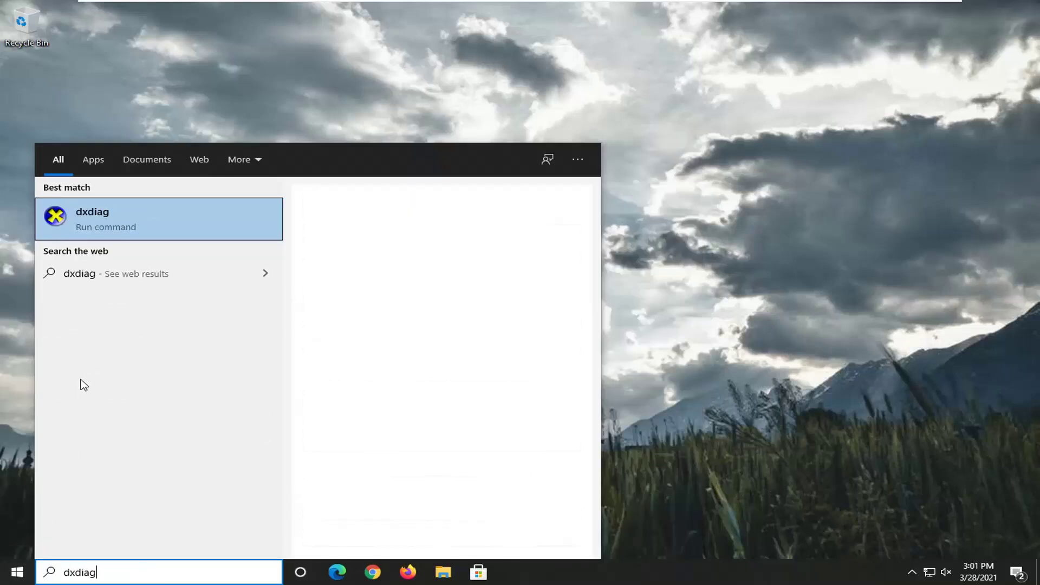
right_click(103, 217)
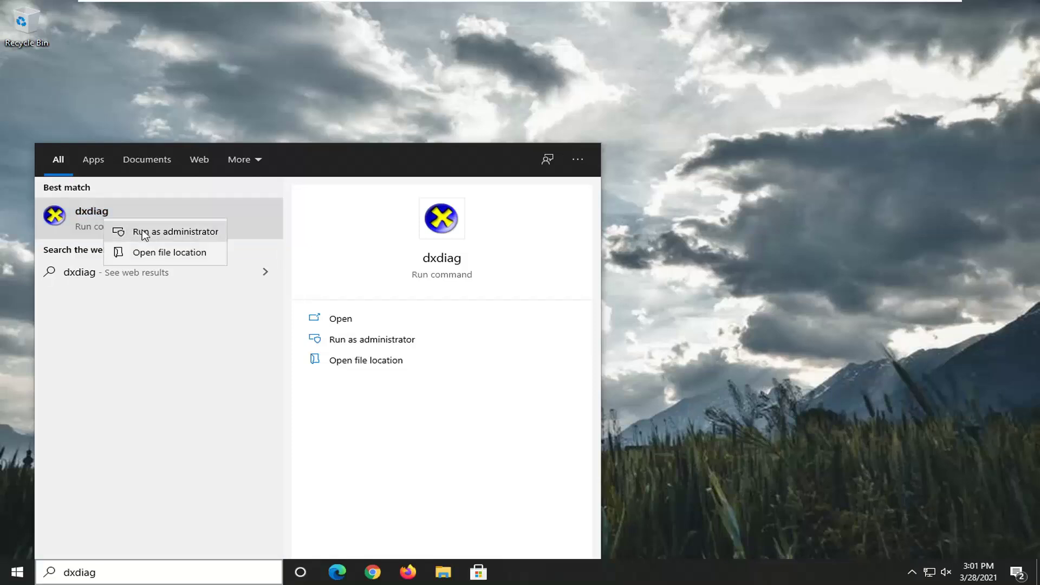
left_click(144, 235)
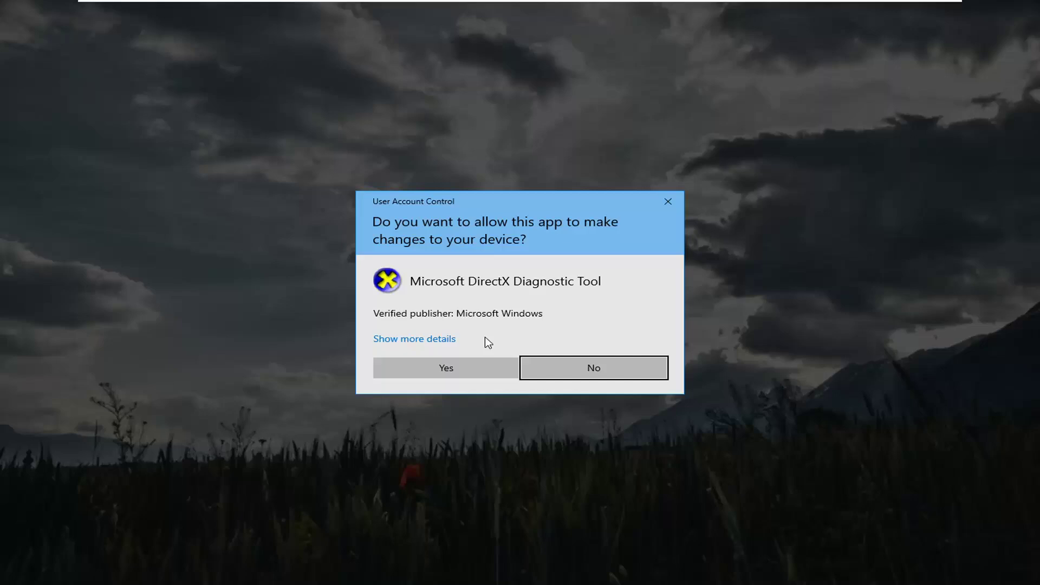
Approve the UAC prompt and accept checking driver digital signatures.
left_click(413, 372)
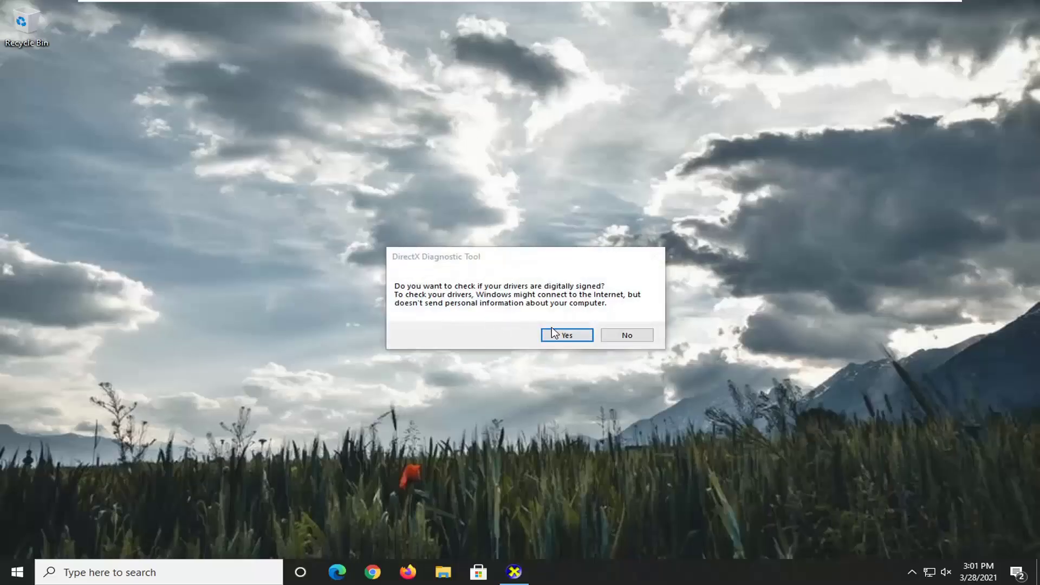
left_click(561, 334)
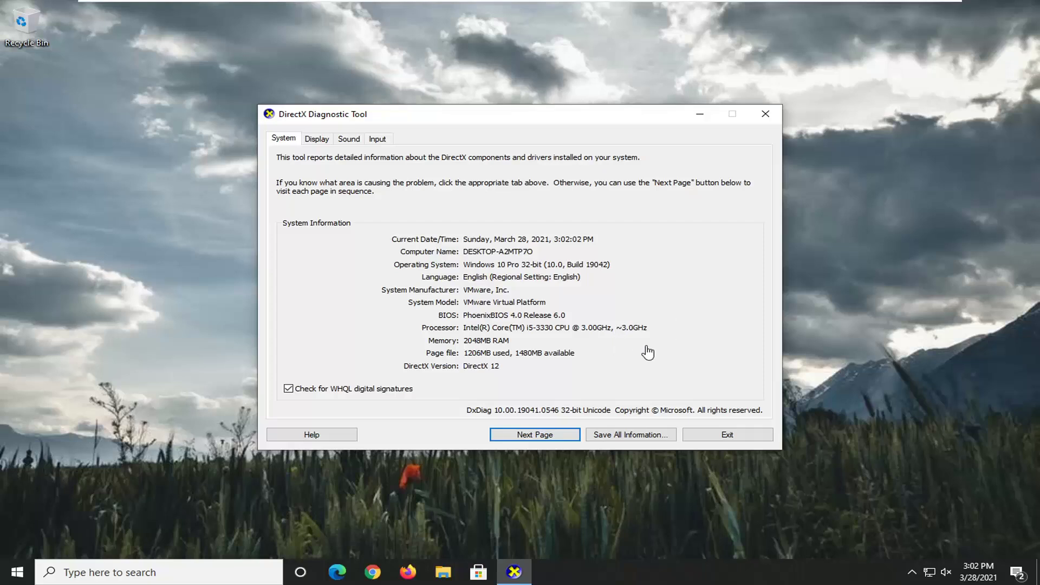
Step through the Display, Sound and Input pages, then exit DirectX Diagnostic Tool.
left_click(536, 438)
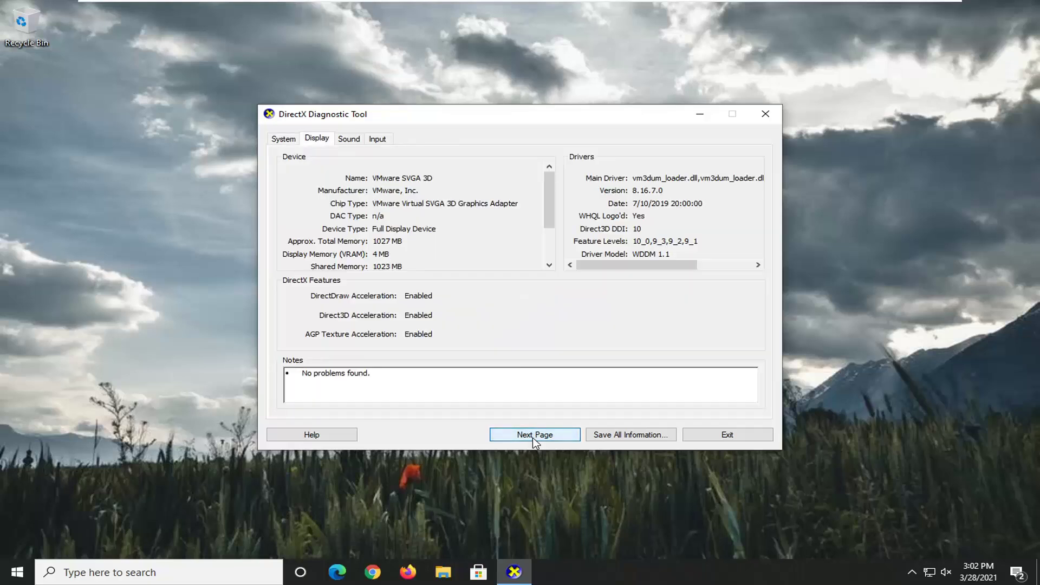
left_click(536, 439)
left_click(535, 439)
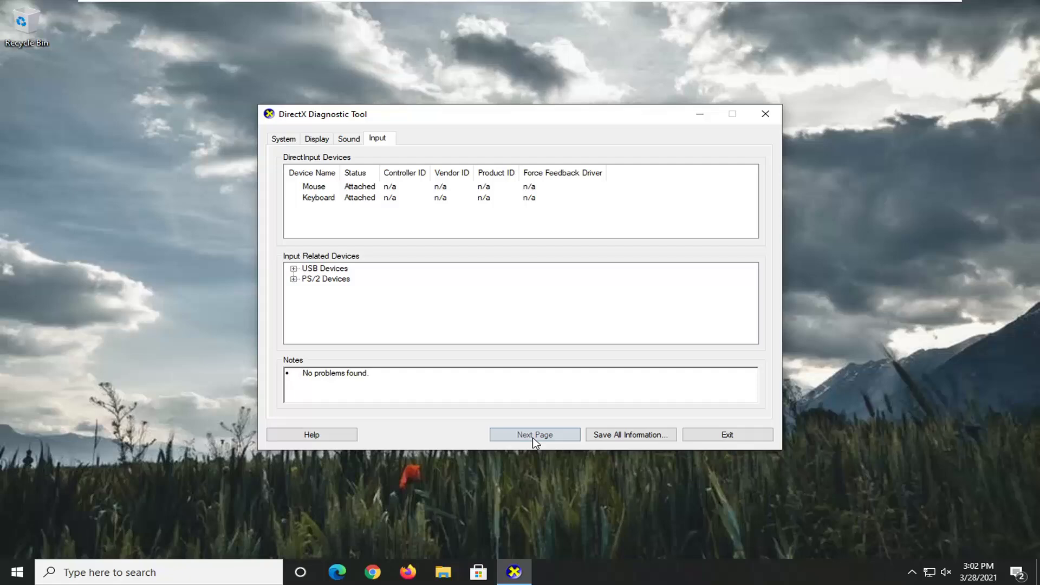
left_click(740, 440)
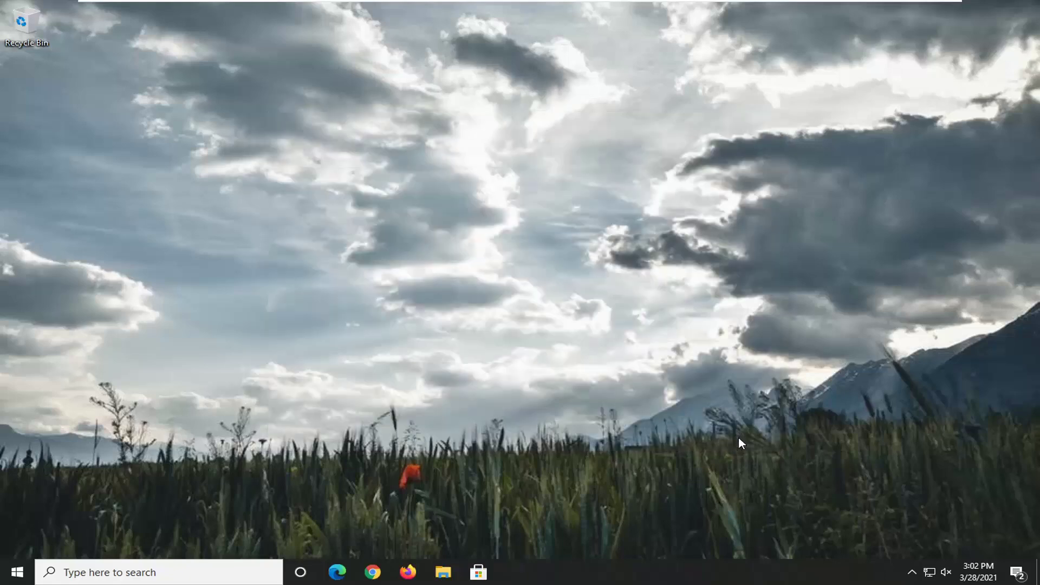